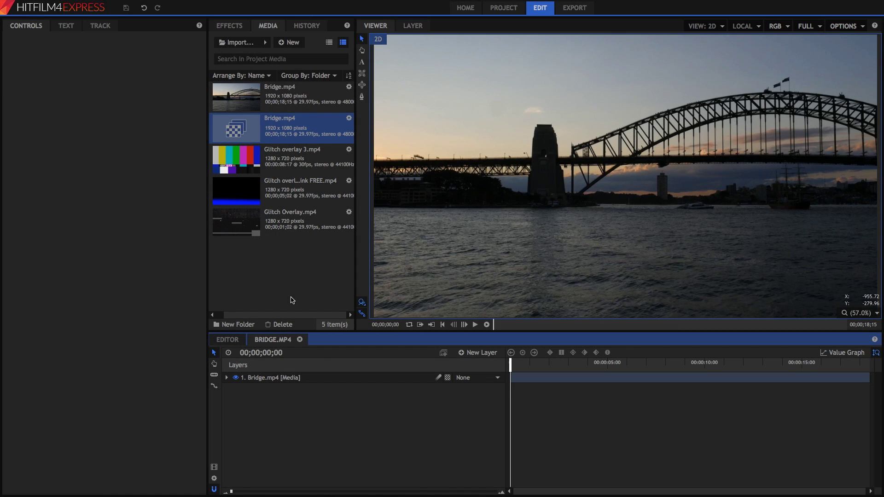
Step: Select the 1. Bridge.mp4 [Media] layer in the timeline to show its Controls
click(312, 382)
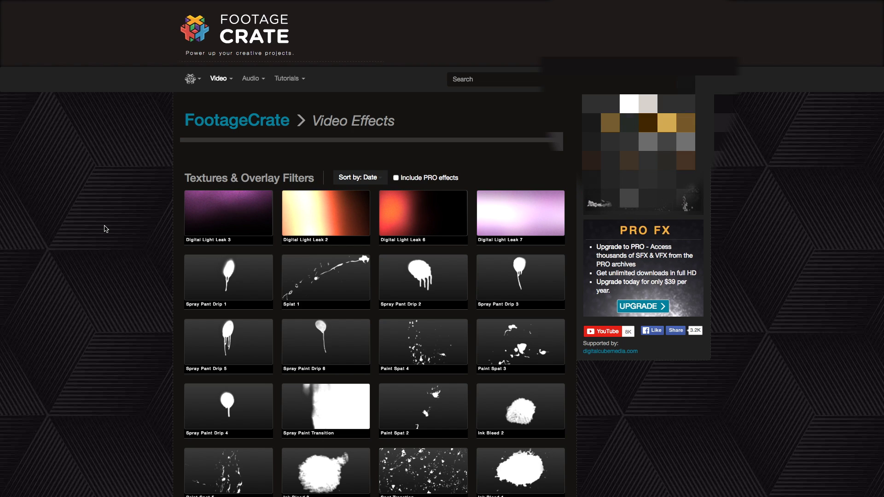
scroll(105, 229, down, 15)
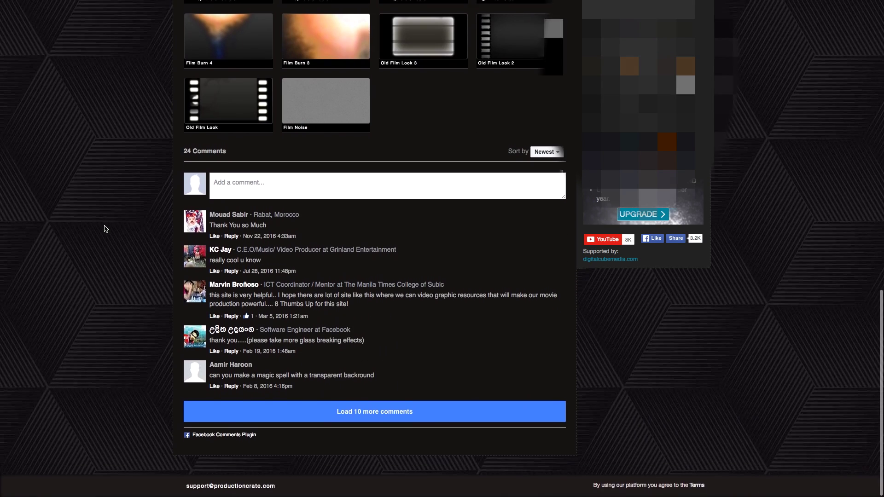
scroll(106, 229, up, 8)
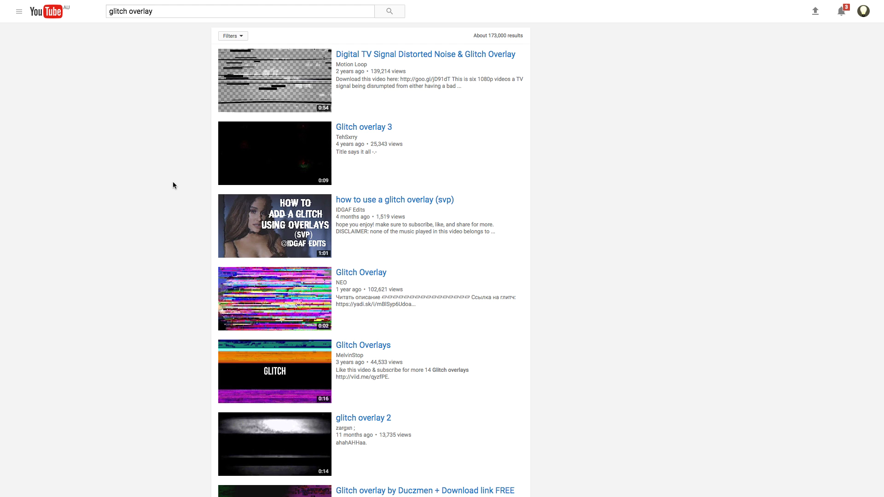
scroll(411, 213, down, 5)
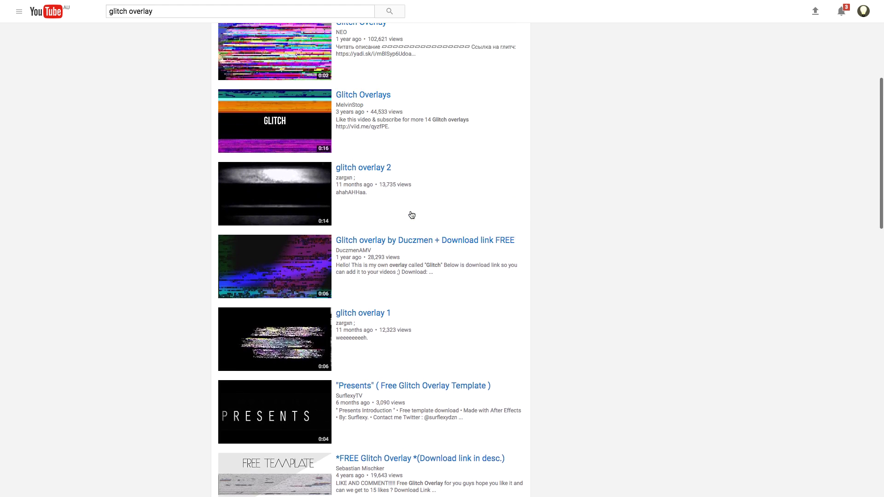
scroll(411, 213, up, 6)
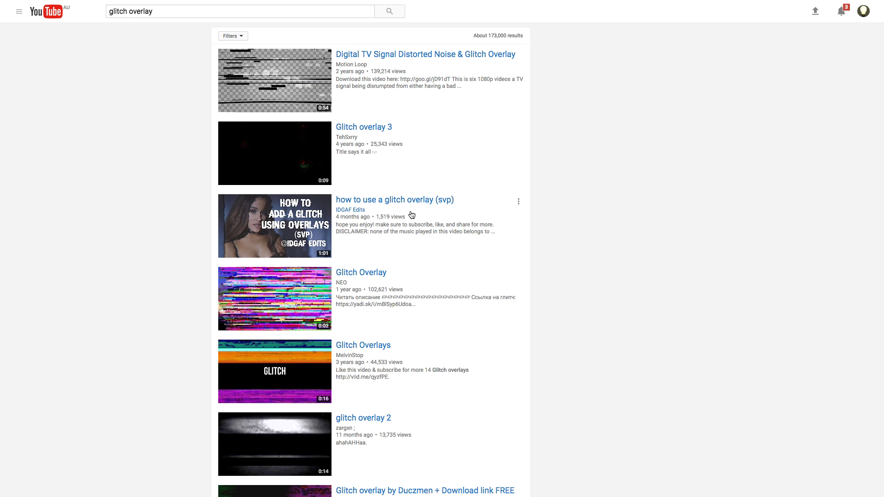
scroll(411, 215, down, 2)
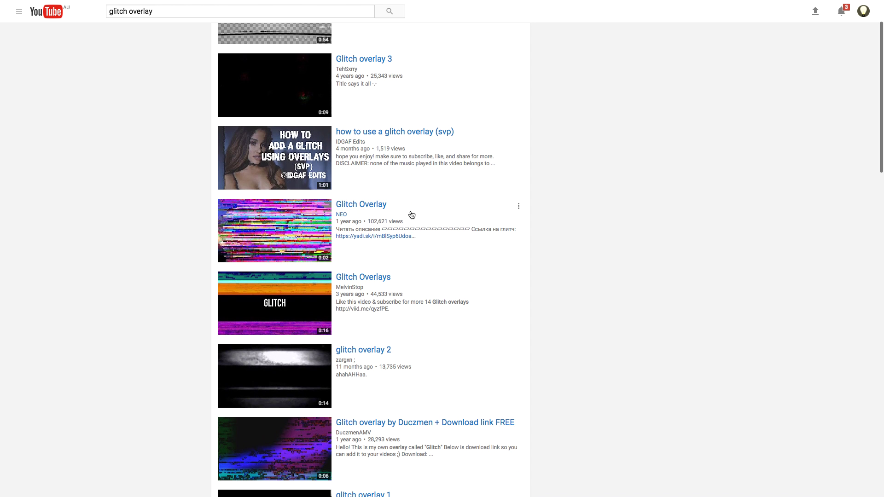
click(377, 206)
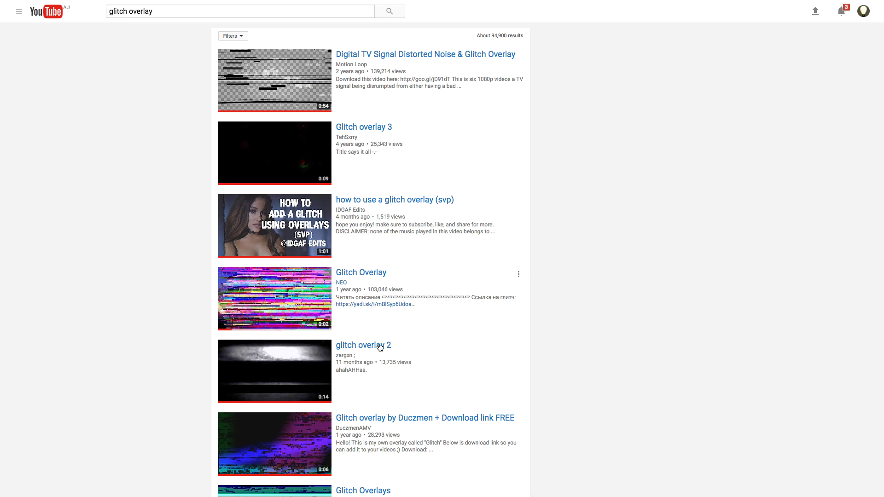
scroll(380, 400, down, 5)
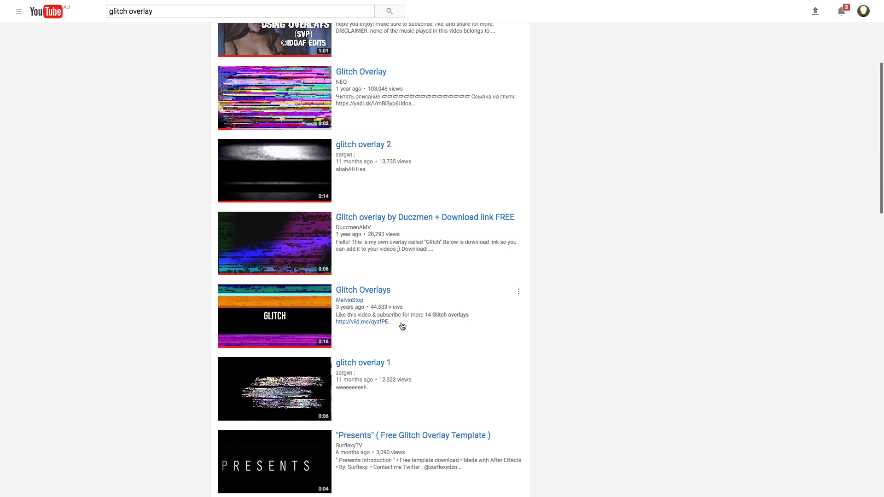
scroll(387, 414, down, 1)
scroll(398, 412, up, 5)
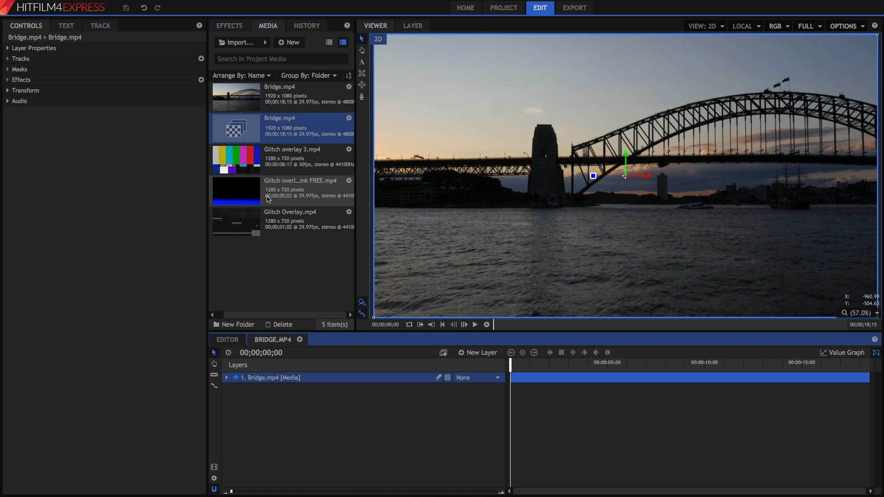
right_click(289, 99)
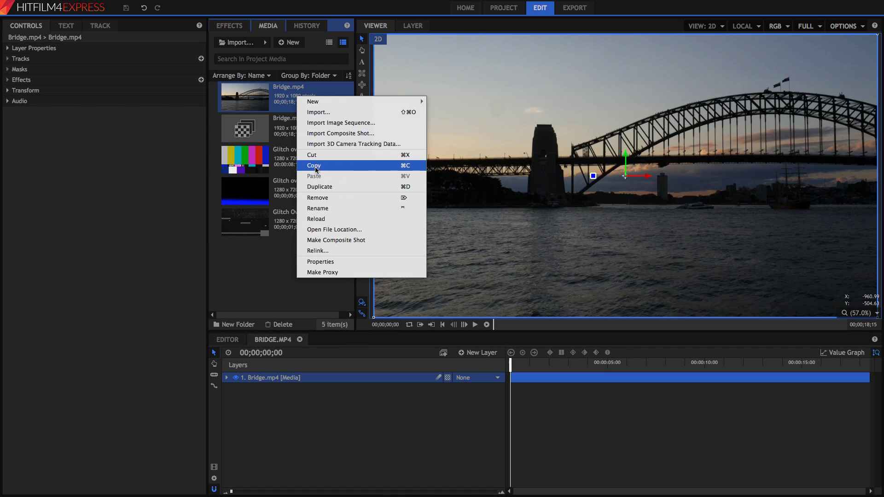
click(277, 351)
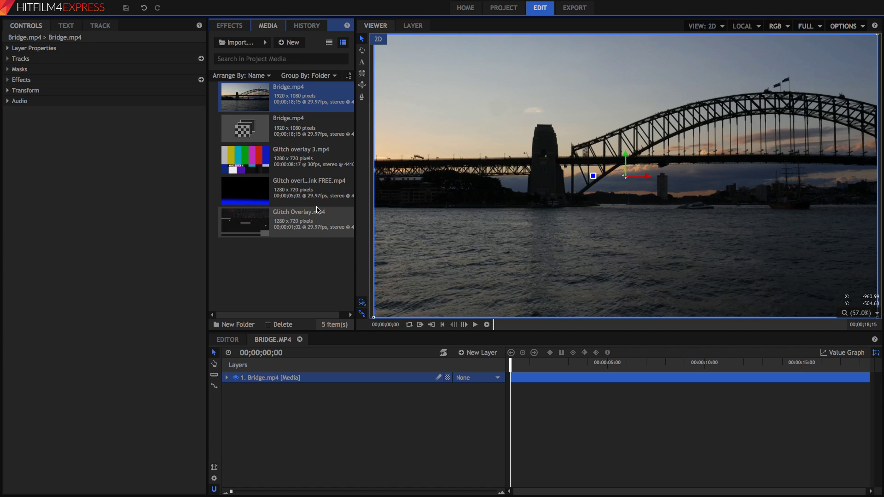
Step: Place Glitch Overlay.mp4 on the timeline above the bridge and preview it
drag(309, 219, 512, 377)
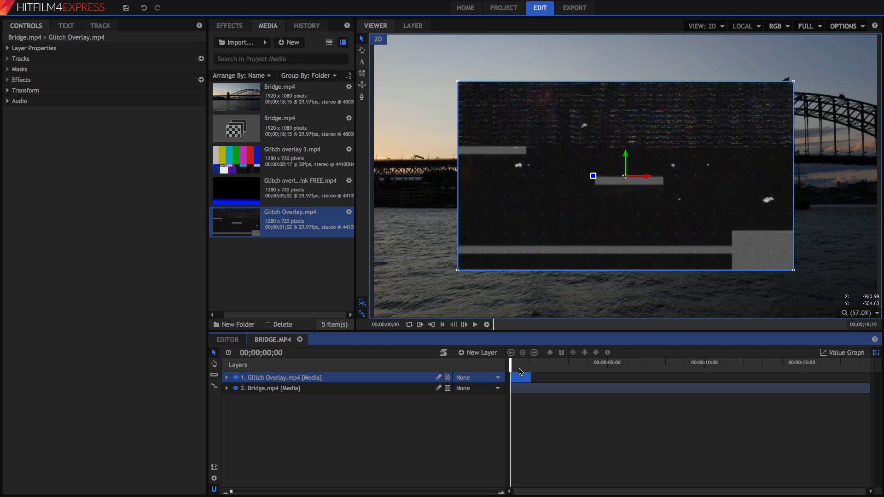
key(space)
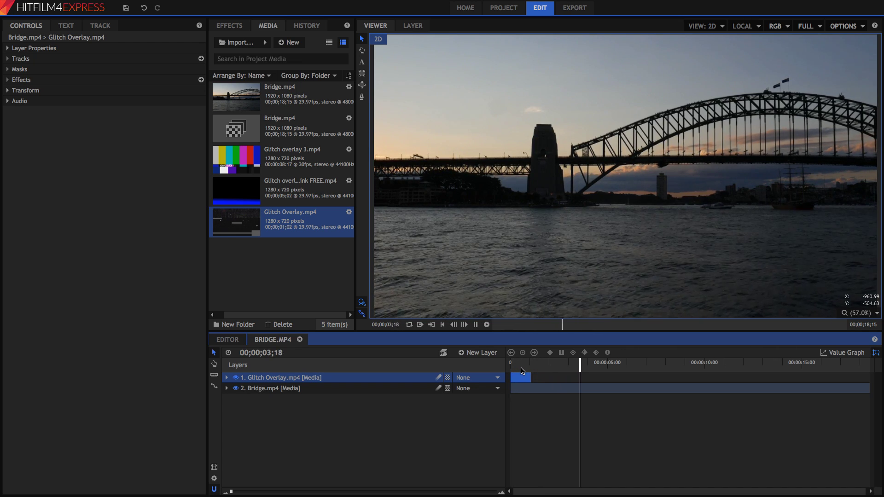
key(space)
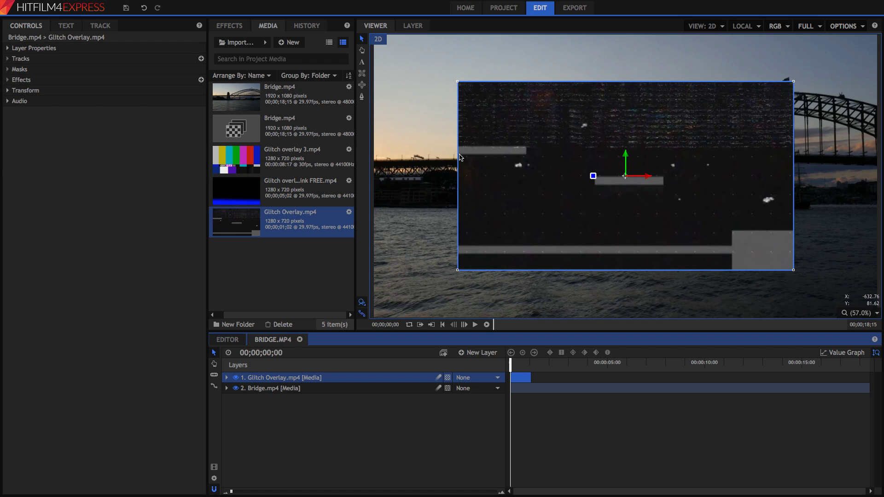
Step: Scale the glitch overlay to 152% and shift its clip to start near 01;06
click(92, 90)
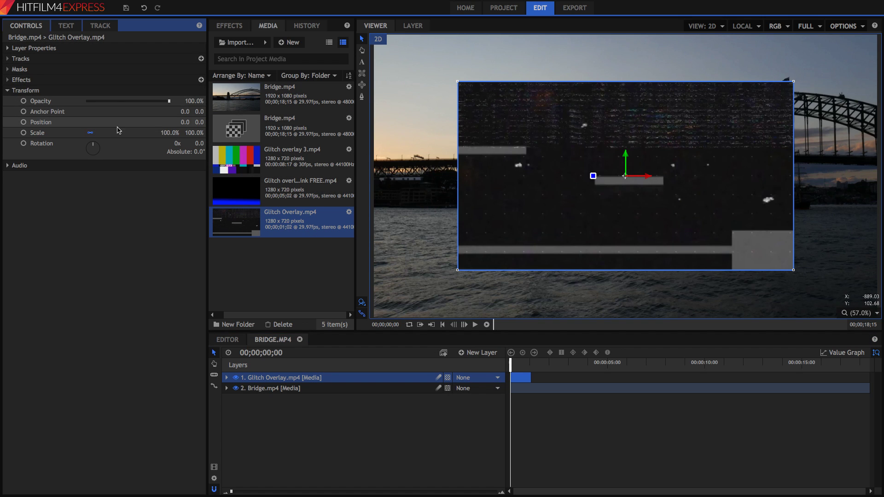
drag(159, 132, 183, 133)
click(533, 363)
drag(521, 377, 540, 378)
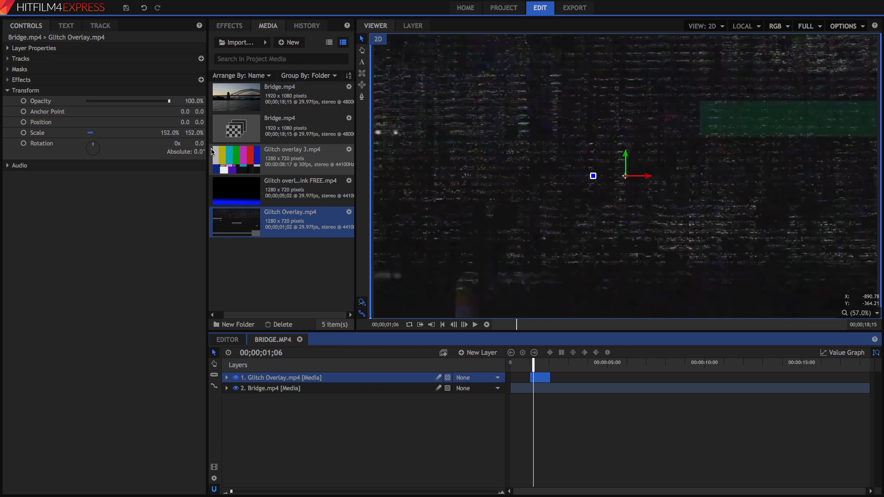
Step: Change the Glitch Overlay layer's Blend to Add and preview the result
click(8, 48)
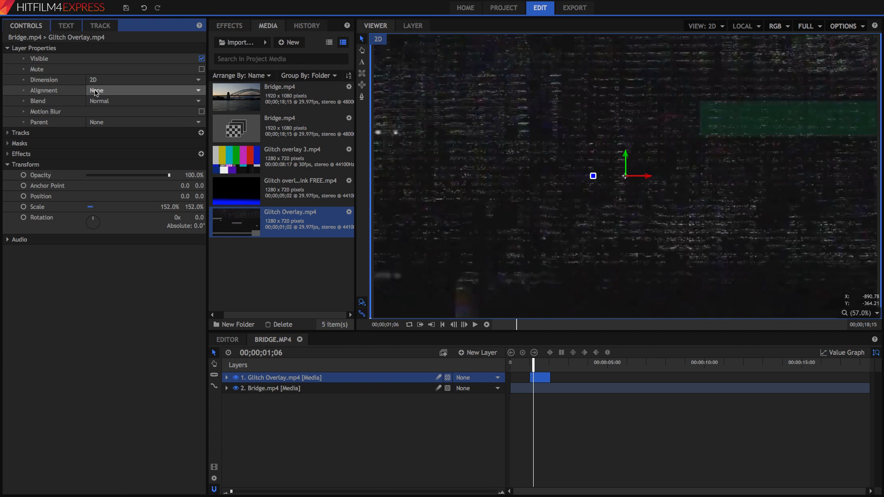
click(108, 101)
click(112, 109)
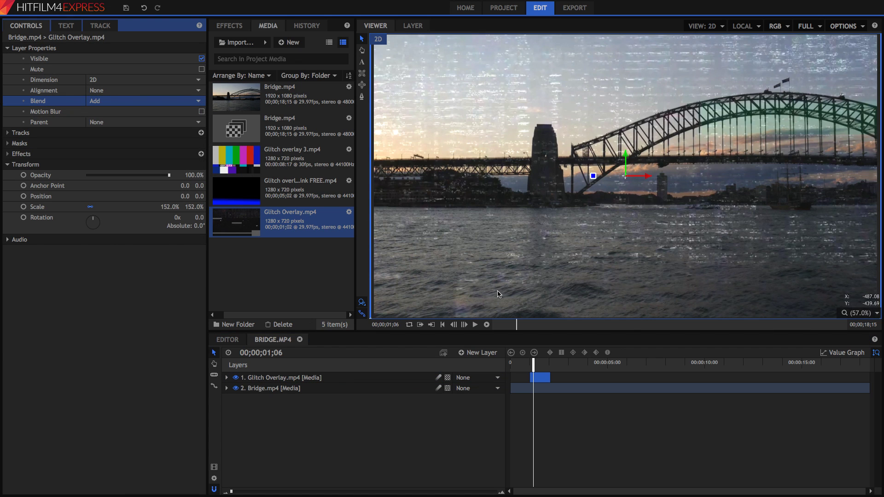
key(space)
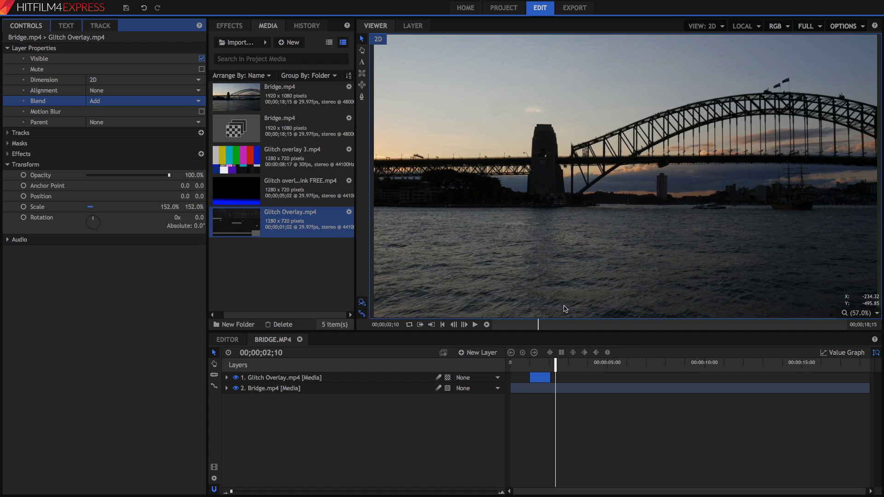
click(532, 364)
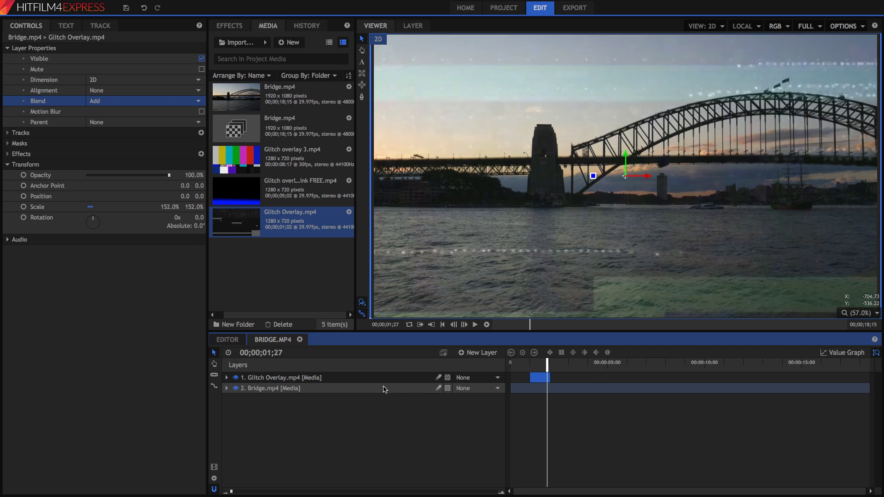
Step: Drag the Distort > Displacement effect from the Effects panel onto Bridge.mp4
click(237, 27)
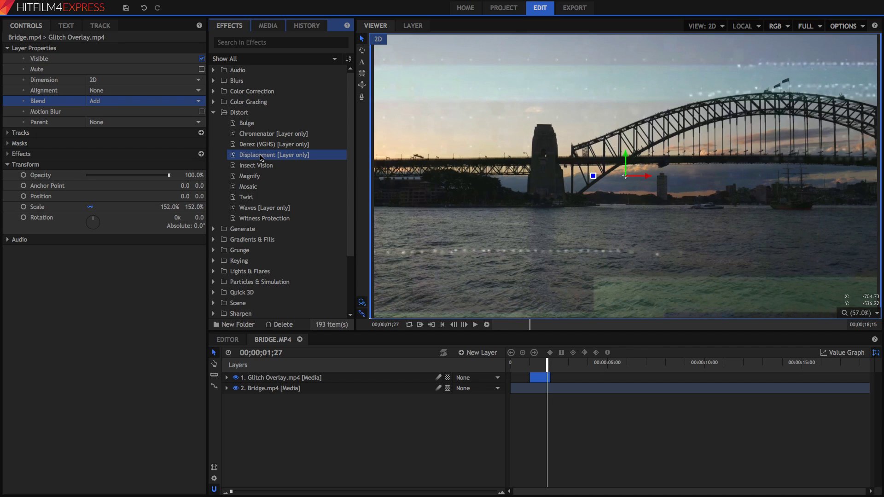
drag(259, 157, 290, 390)
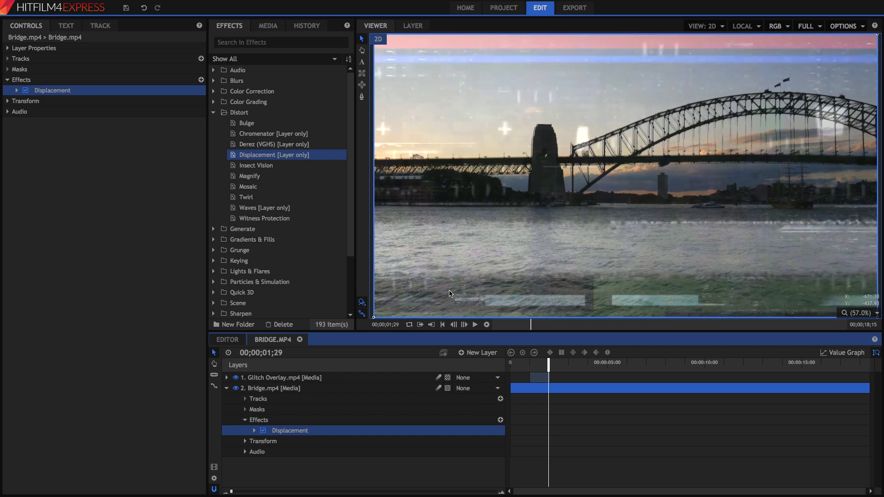
Step: Set Displacement's Source Layer to 1. Glitch Overlay.mp4 and step through frames to check
click(17, 91)
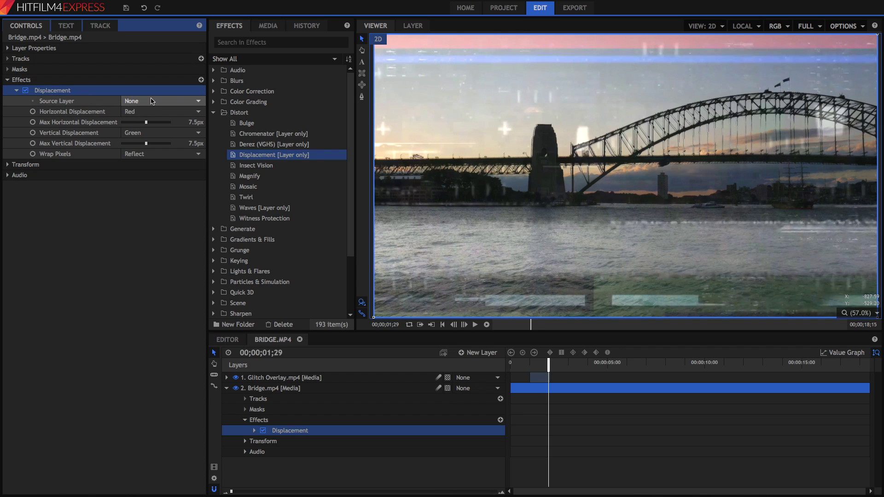
click(152, 101)
click(152, 111)
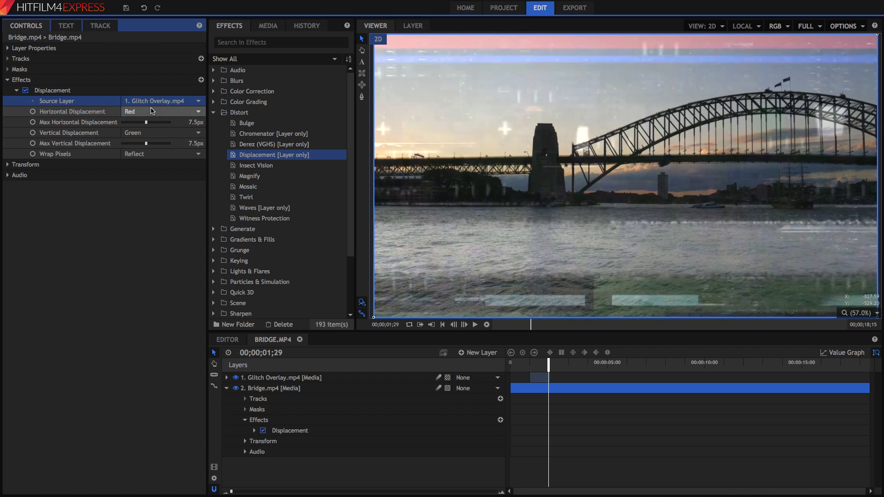
key(Right)
key(Right)
key(Right)
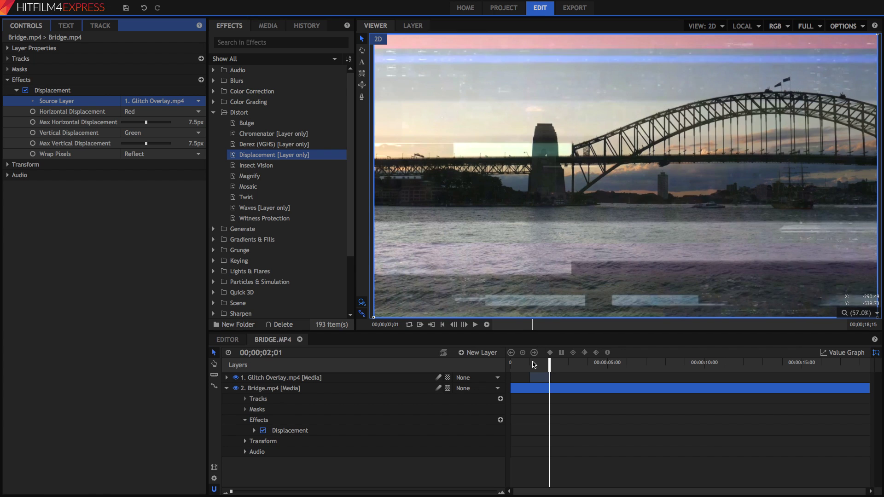
click(533, 364)
key(Right)
key(Right)
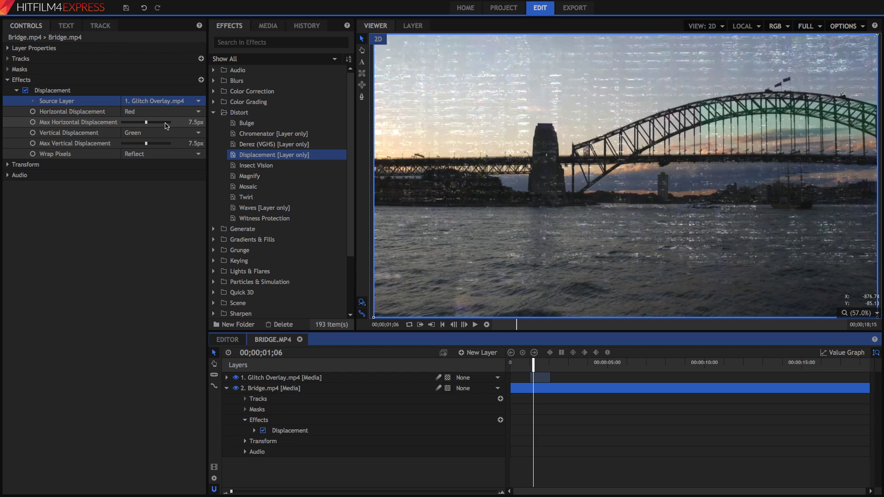
Step: Enter 250px for both Max Horizontal and Max Vertical Displacement, then preview
click(194, 122)
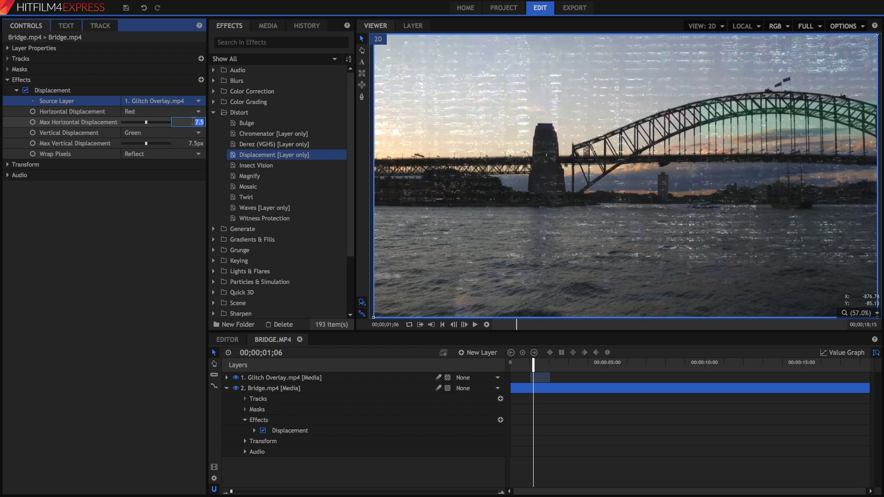
text(250)
key(Tab)
text(250)
key(Return)
key(space)
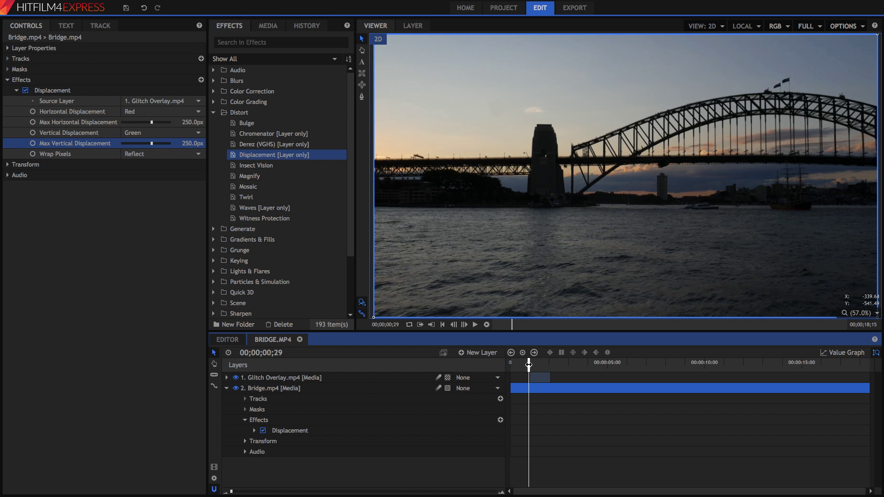
Step: Preview the glitch effect, switch to the Editor timeline and step forward a frame
key(space)
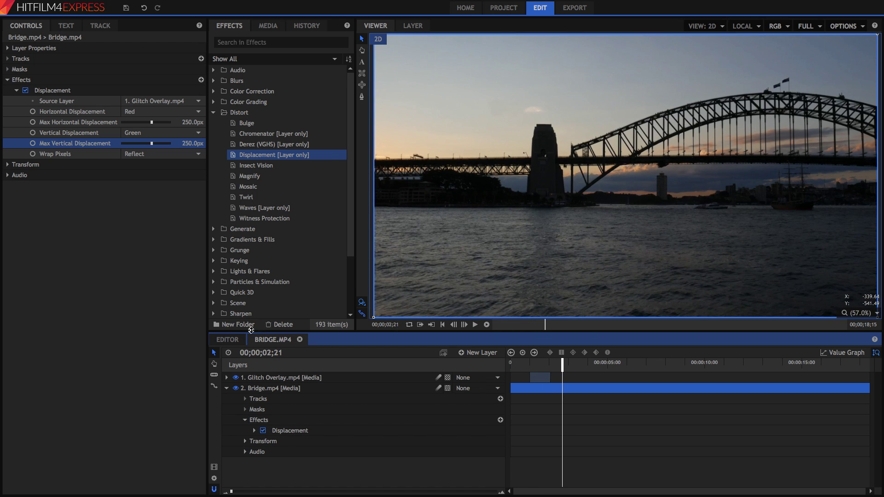
click(229, 340)
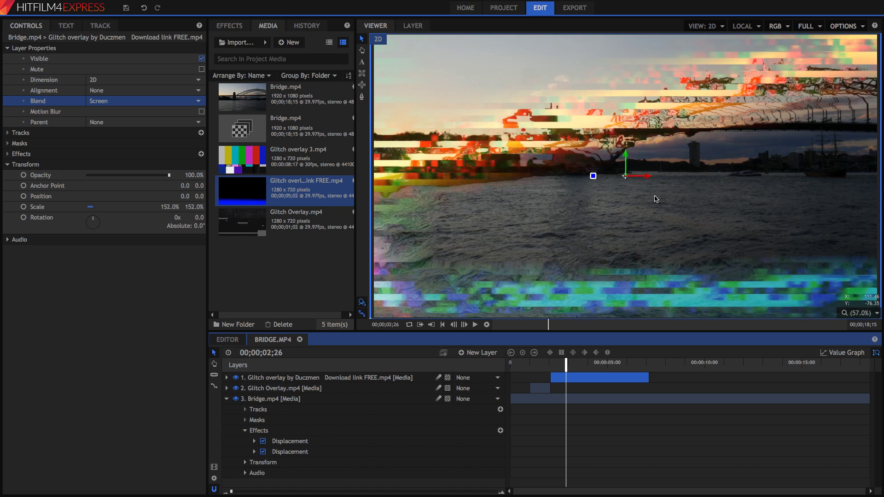
key(Right)
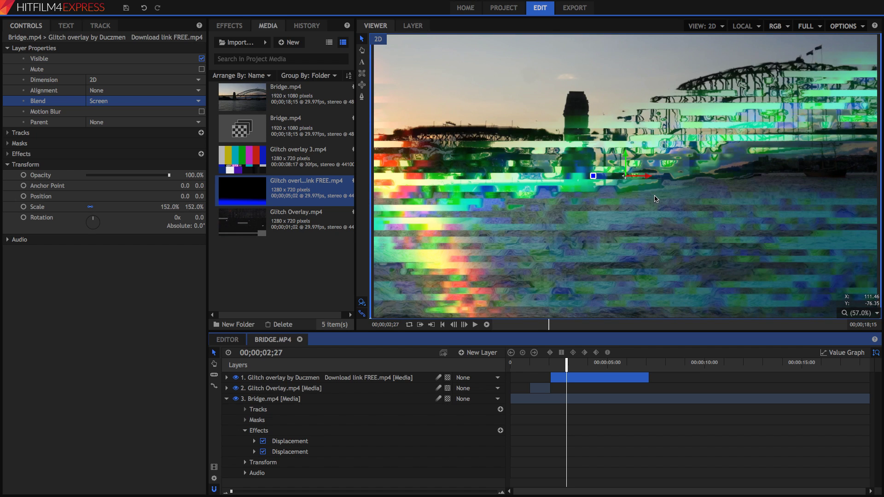